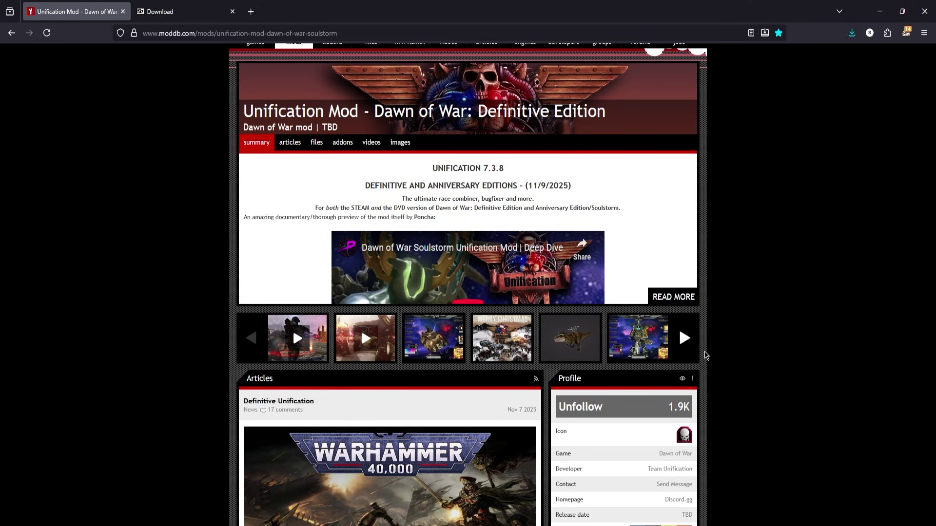
{"action": "scroll", "coordinate": [856, 351], "scroll_direction": "up", "scroll_amount": 2}
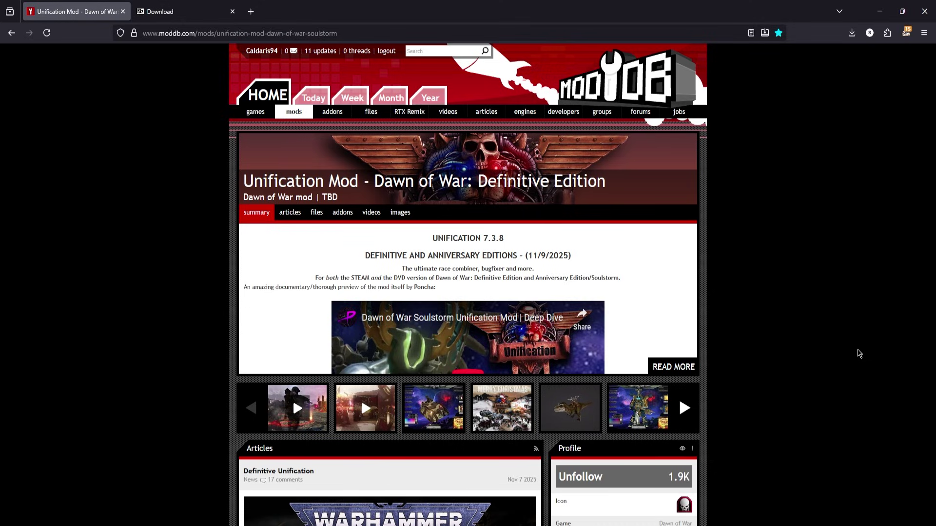
{"action": "scroll", "coordinate": [706, 355], "scroll_direction": "down", "scroll_amount": 2}
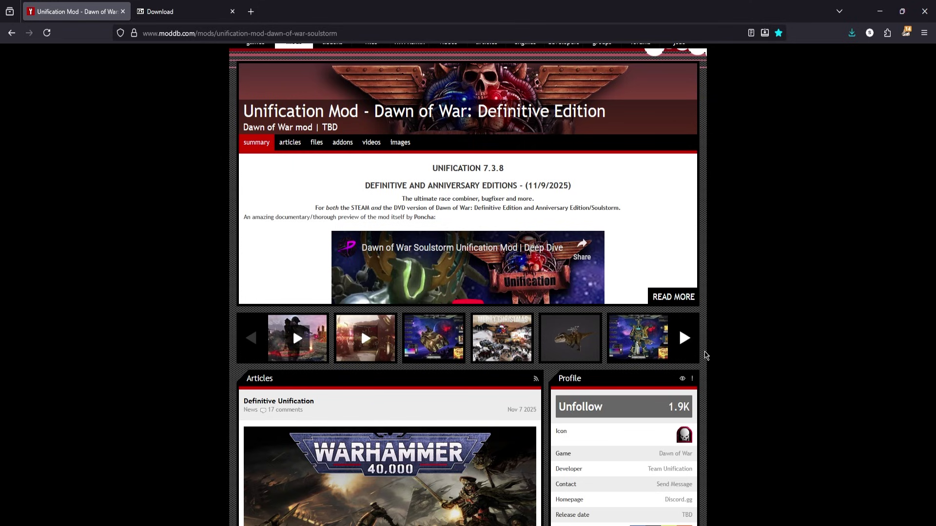
{"action": "scroll", "coordinate": [800, 344], "scroll_direction": "up", "scroll_amount": 2}
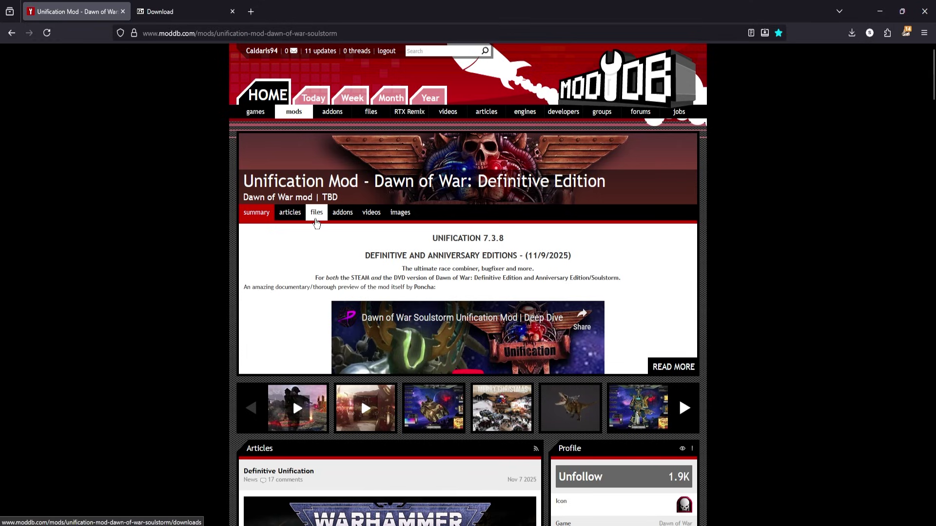
Download the Unification v7.3.8 Installer .exe and the Unification v7.3.8 core files from ModDB.
{"action": "left_click", "coordinate": [317, 214]}
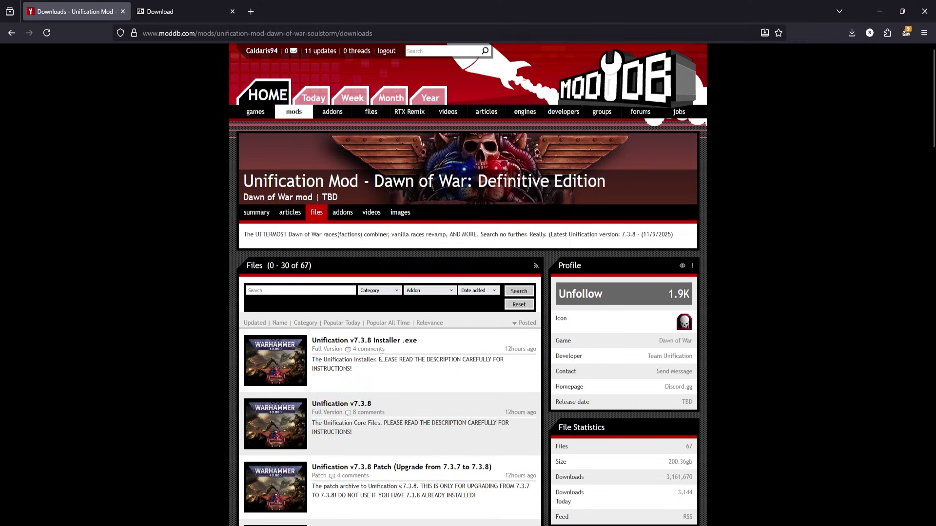
{"action": "left_click", "coordinate": [367, 346]}
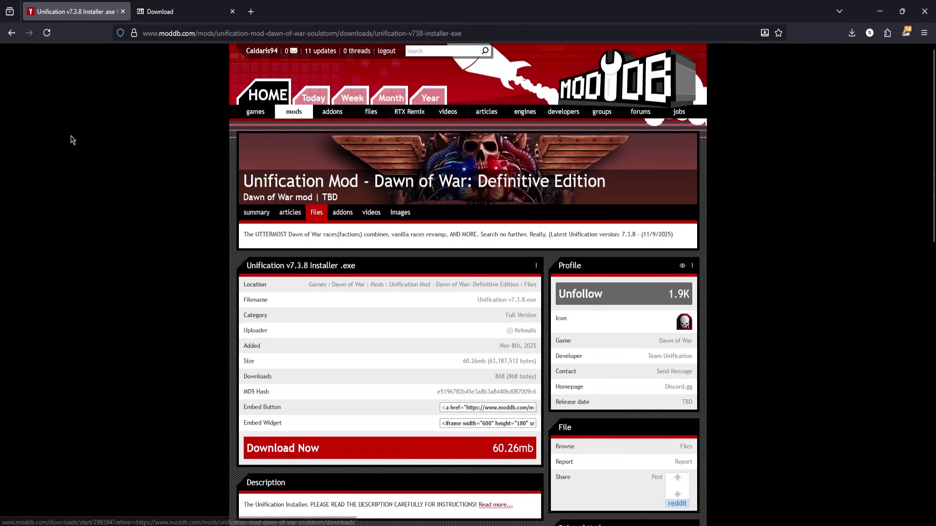
{"action": "left_click", "coordinate": [12, 33]}
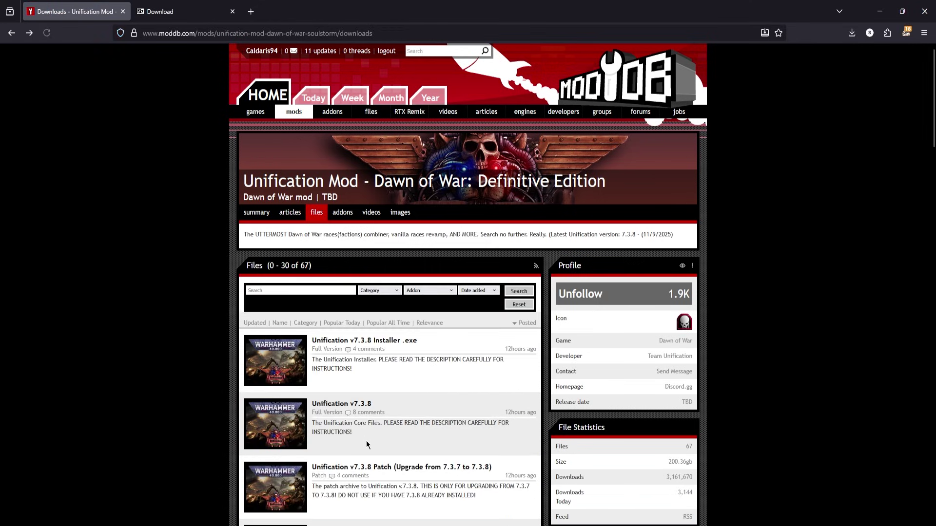
{"action": "left_click", "coordinate": [362, 406]}
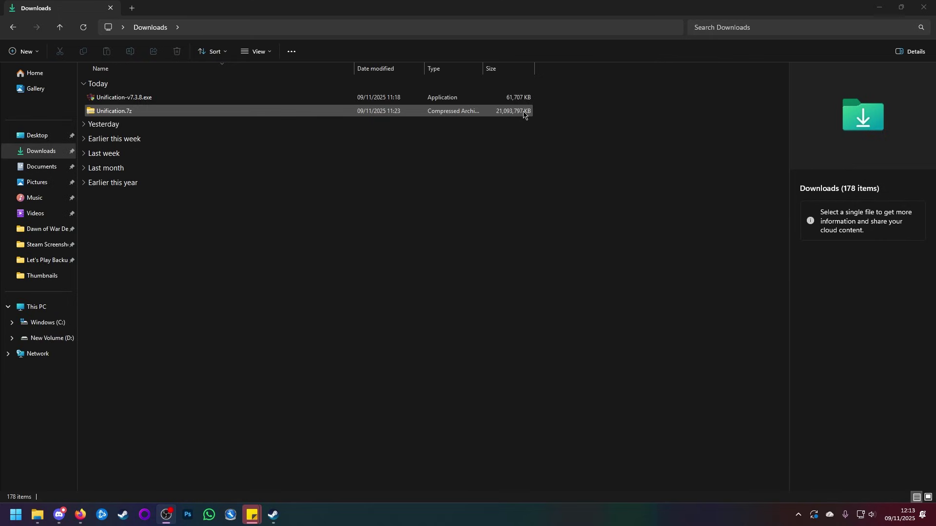
Launch Unification-v7.3.8.exe, toggle off the installer music, and read through the license agreement.
{"action": "double_click", "coordinate": [155, 100]}
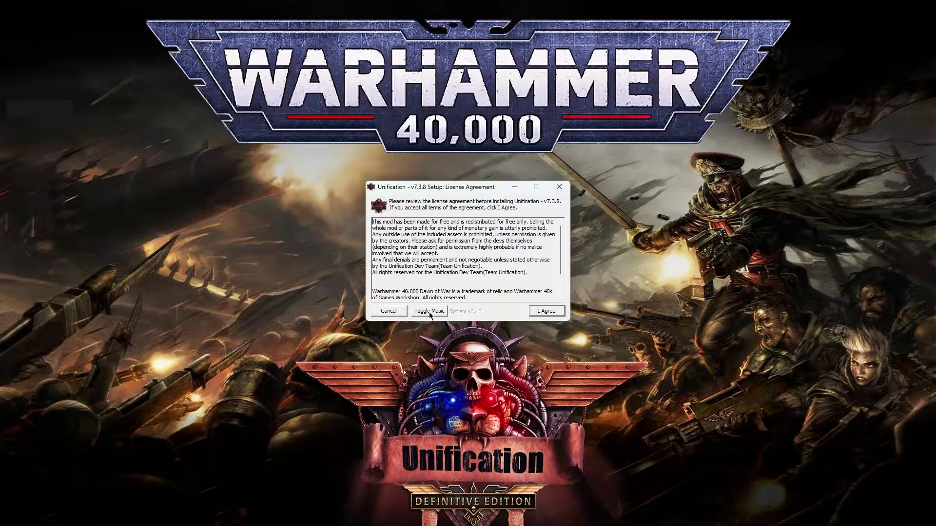
{"action": "left_click", "coordinate": [430, 314]}
{"action": "scroll", "coordinate": [560, 244], "scroll_direction": "down", "scroll_amount": 2}
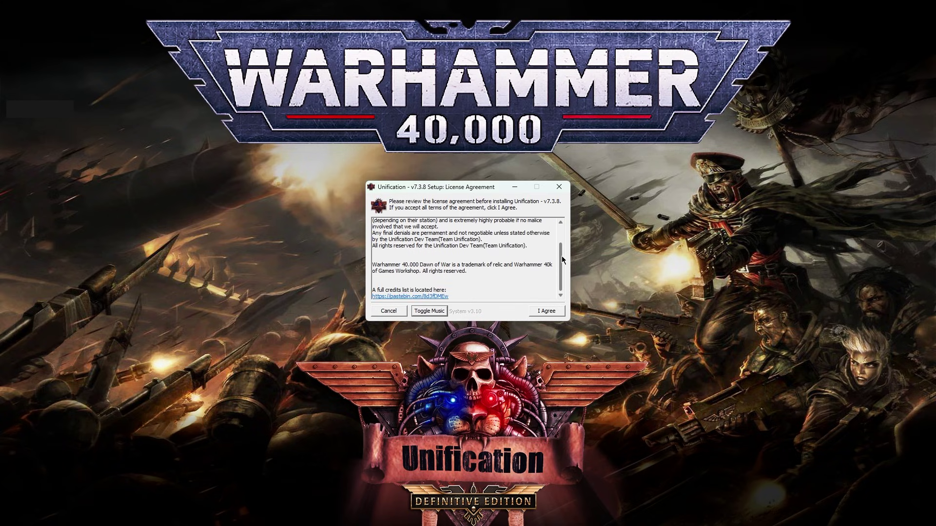
{"action": "left_click_drag", "start_coordinate": [563, 260], "coordinate": [564, 228]}
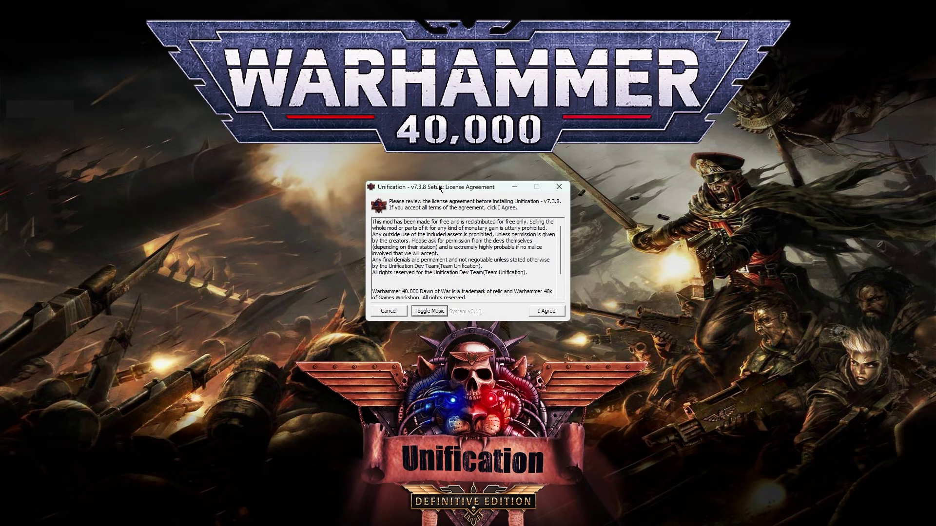
{"action": "scroll", "coordinate": [479, 290], "scroll_direction": "down", "scroll_amount": 3}
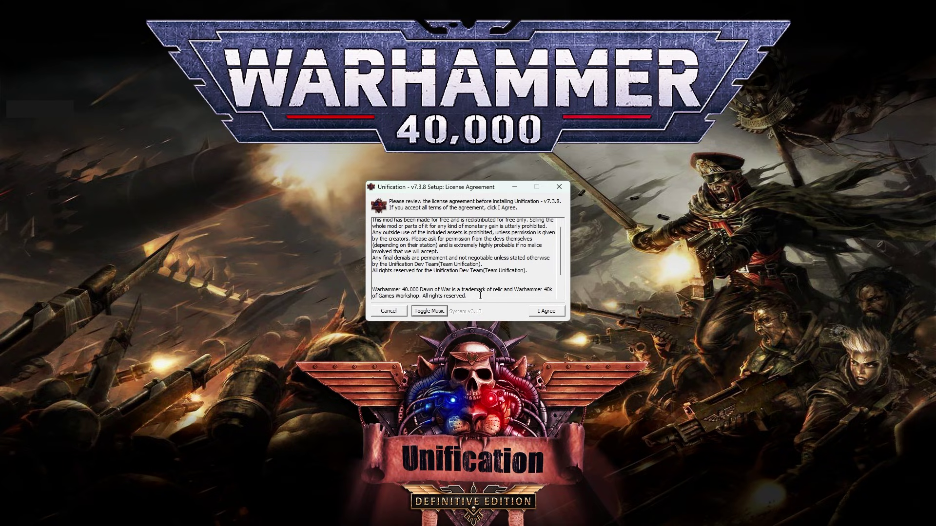
{"action": "scroll", "coordinate": [478, 284], "scroll_direction": "up", "scroll_amount": 3}
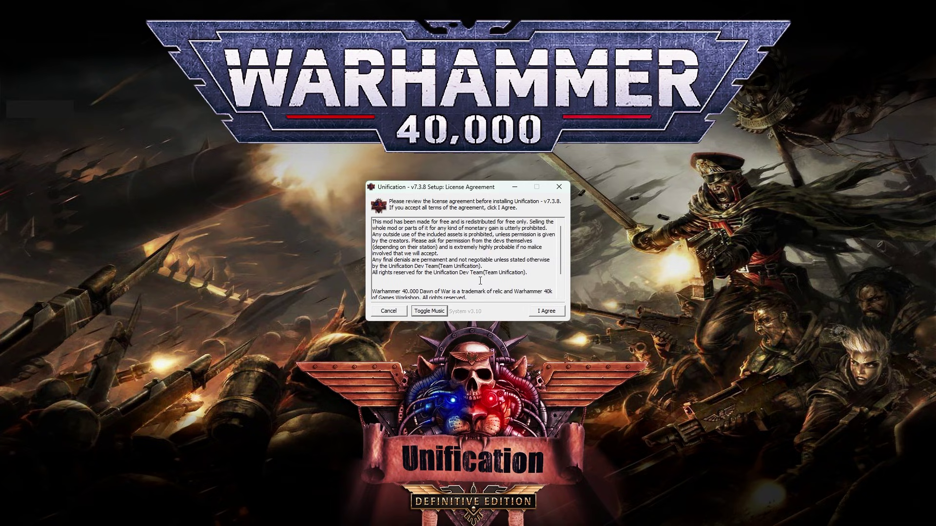
{"action": "scroll", "coordinate": [536, 233], "scroll_direction": "down", "scroll_amount": 2}
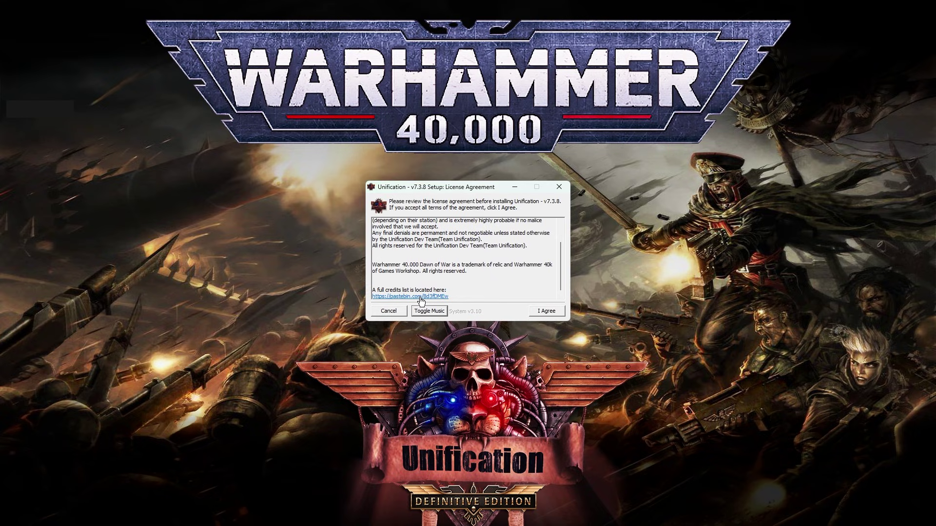
{"action": "scroll", "coordinate": [480, 272], "scroll_direction": "up", "scroll_amount": 3}
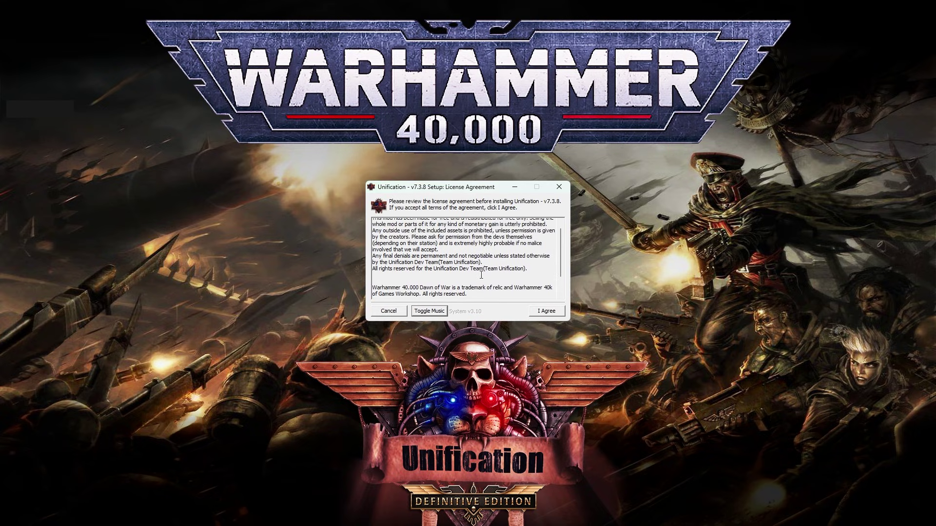
Accept the license and paste the Dawn of War Definitive Edition folder as the destination.
{"action": "left_click", "coordinate": [556, 314]}
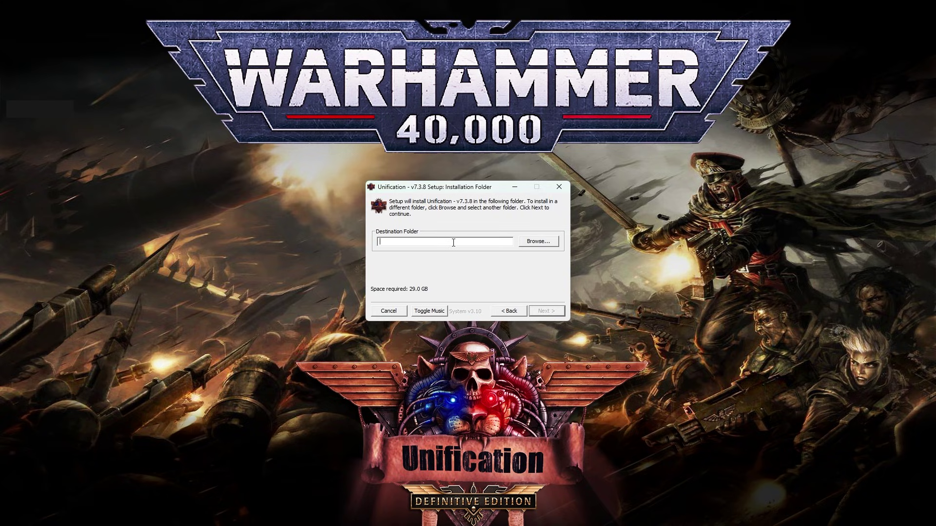
{"action": "type", "text": "eam\\steamapps\\common\\Dawn of War Definitive Edition"}
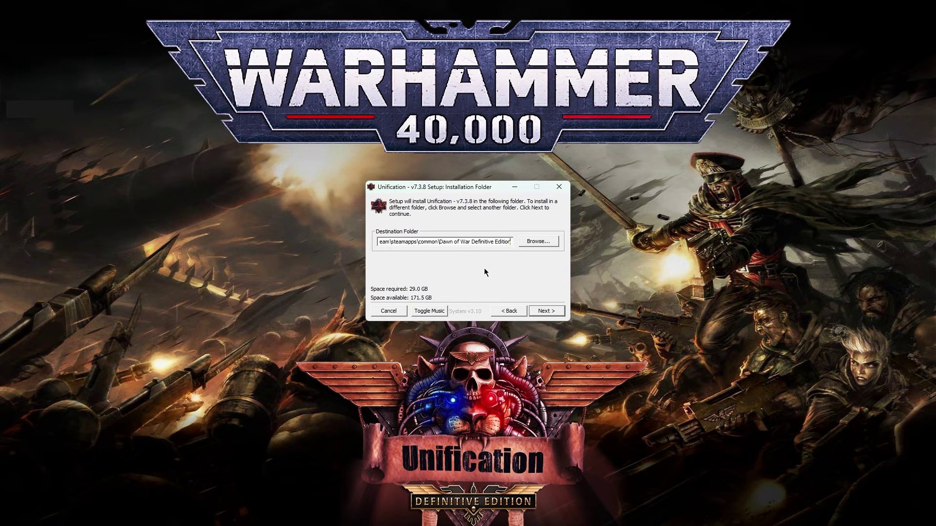
Install Unification v7.3.8 Full with DoW Mod Manager v2.6.1.0 left unchecked.
{"action": "left_click", "coordinate": [551, 311]}
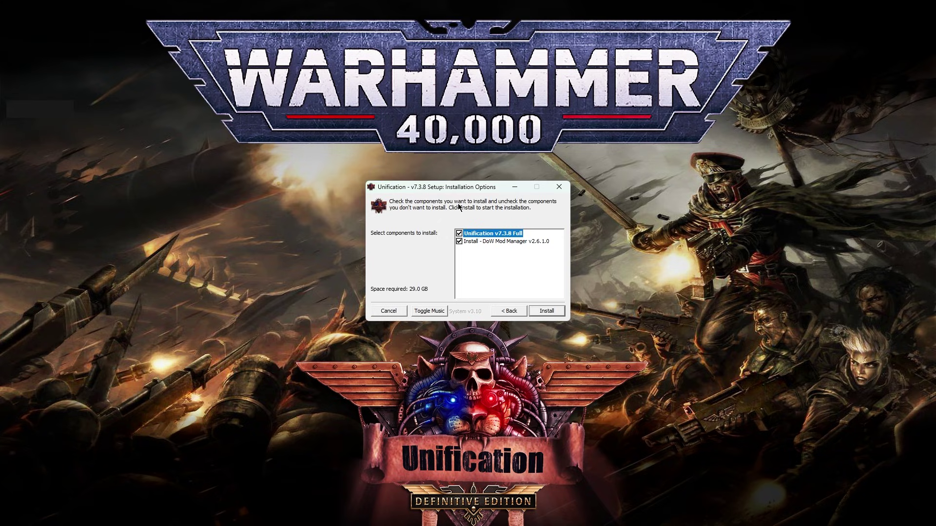
{"action": "left_click", "coordinate": [460, 242]}
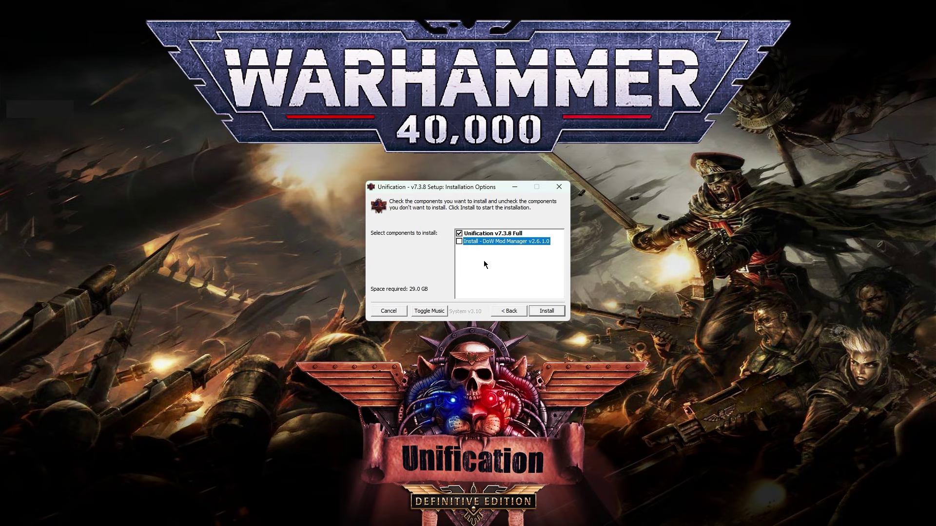
{"action": "left_click", "coordinate": [460, 242]}
{"action": "left_click", "coordinate": [459, 242]}
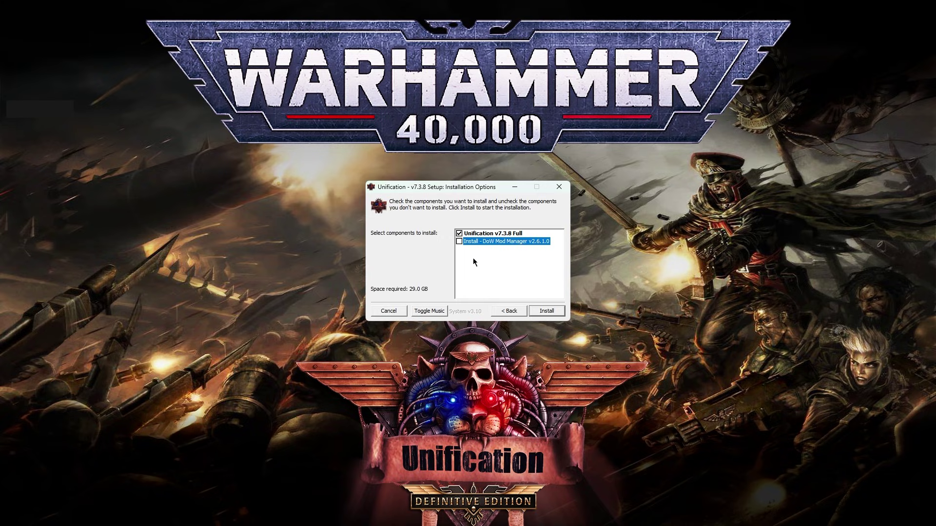
{"action": "left_click", "coordinate": [553, 313]}
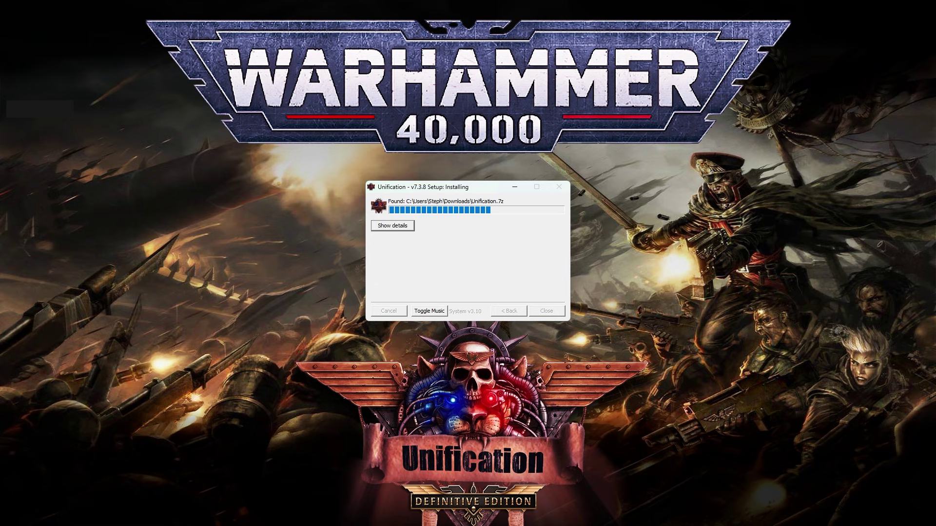
Check the detailed log for Completed and close the Unification setup.
{"action": "left_click", "coordinate": [386, 227]}
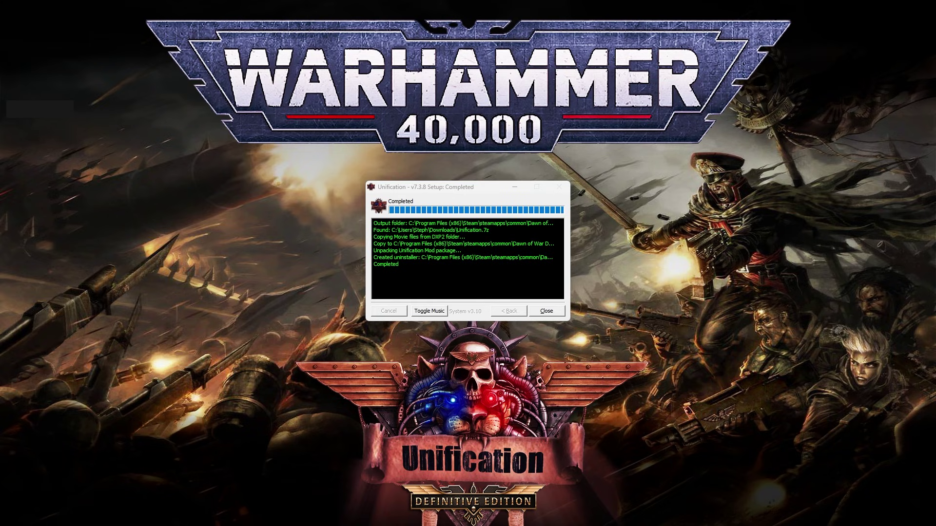
{"action": "left_click", "coordinate": [546, 311]}
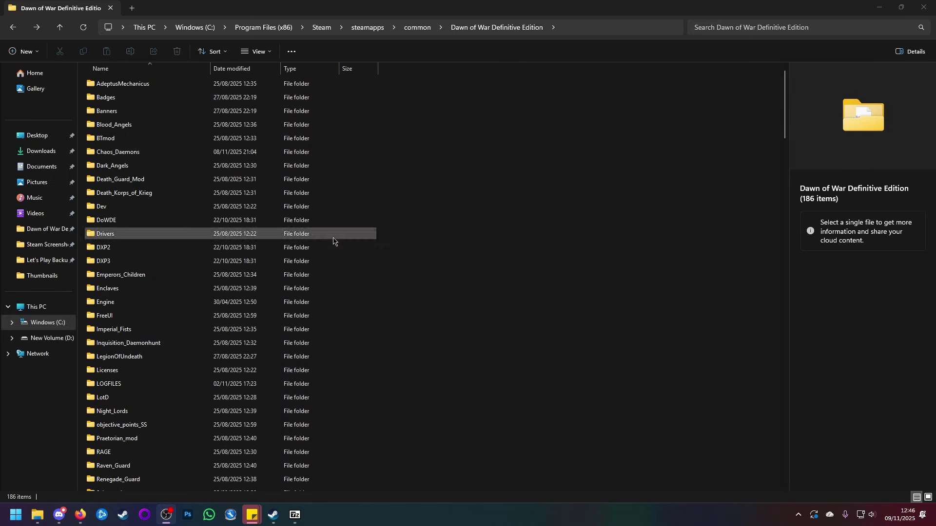
{"action": "scroll", "coordinate": [334, 239], "scroll_direction": "down", "scroll_amount": 7}
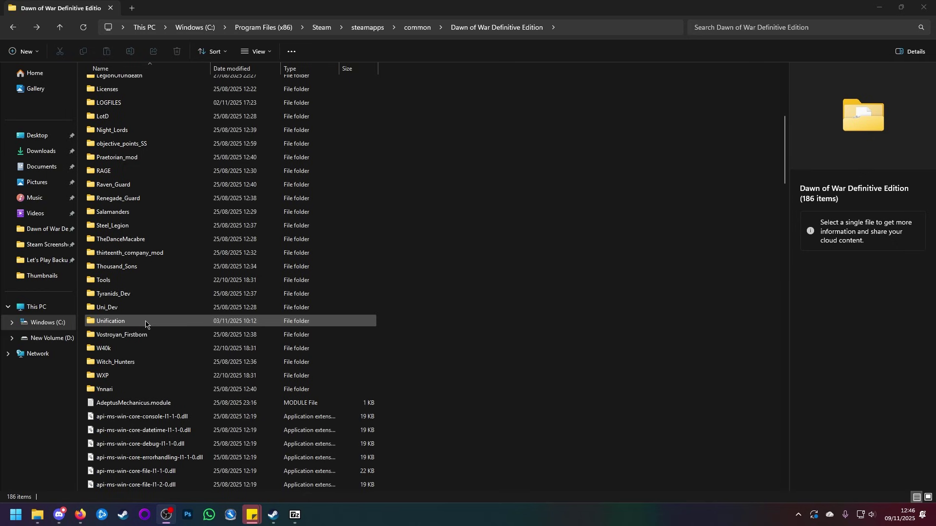
{"action": "scroll", "coordinate": [146, 325], "scroll_direction": "down", "scroll_amount": 20}
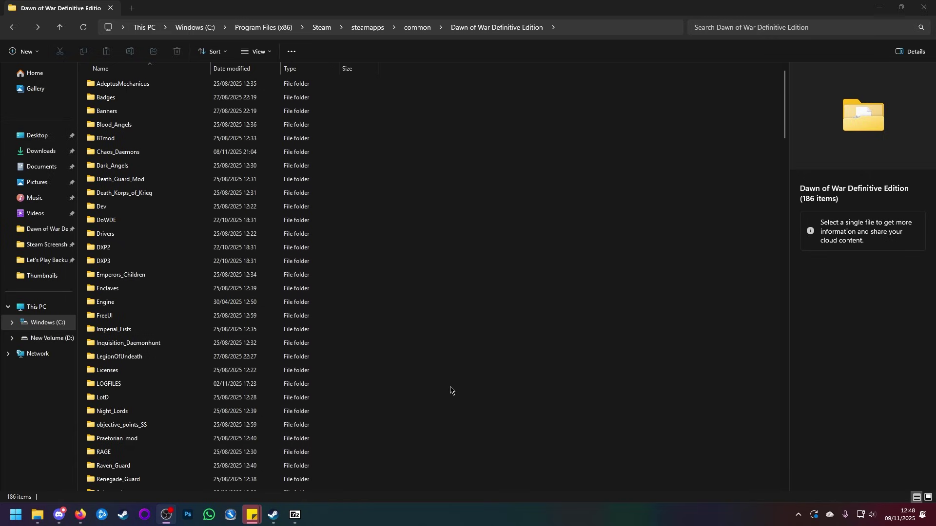
Open Unification.7z from Downloads in 7-Zip File Manager via 7-Zip > Open archive.
{"action": "left_click", "coordinate": [43, 153]}
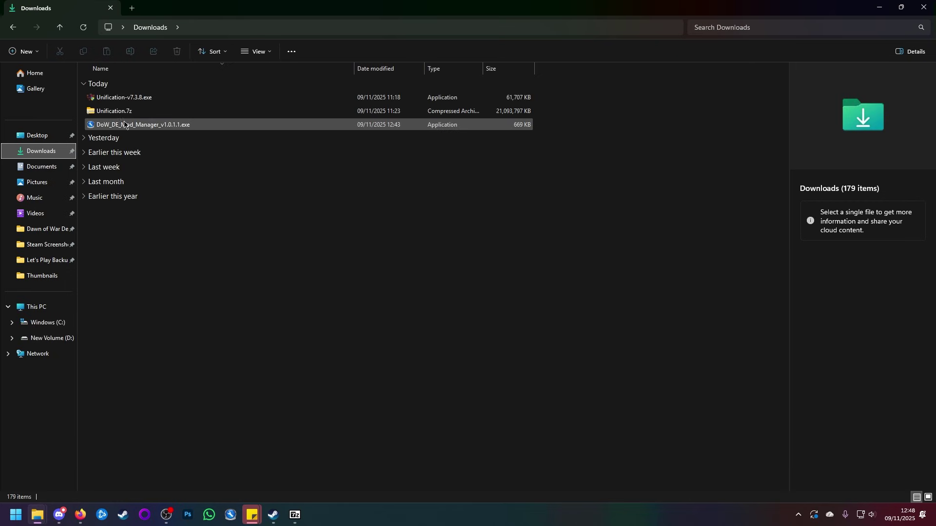
{"action": "right_click", "coordinate": [111, 113]}
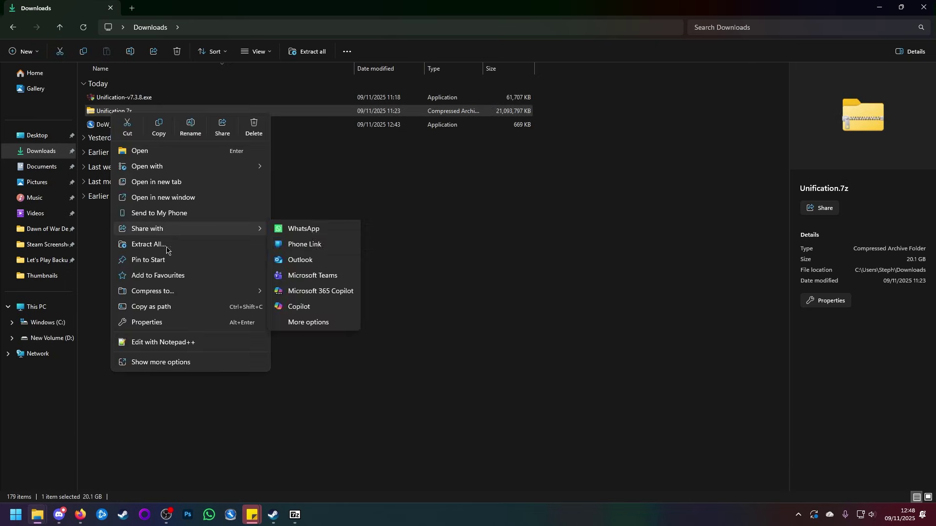
{"action": "left_click", "coordinate": [153, 367]}
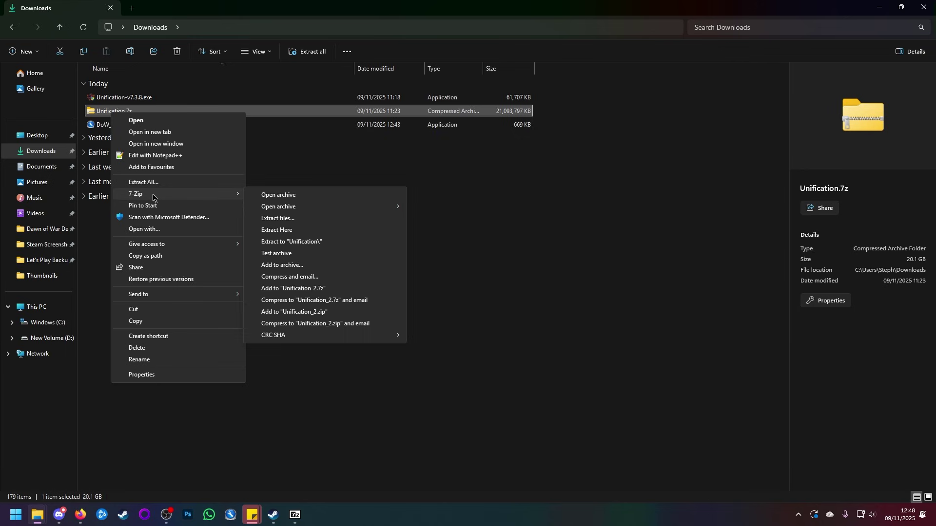
{"action": "left_click", "coordinate": [295, 197]}
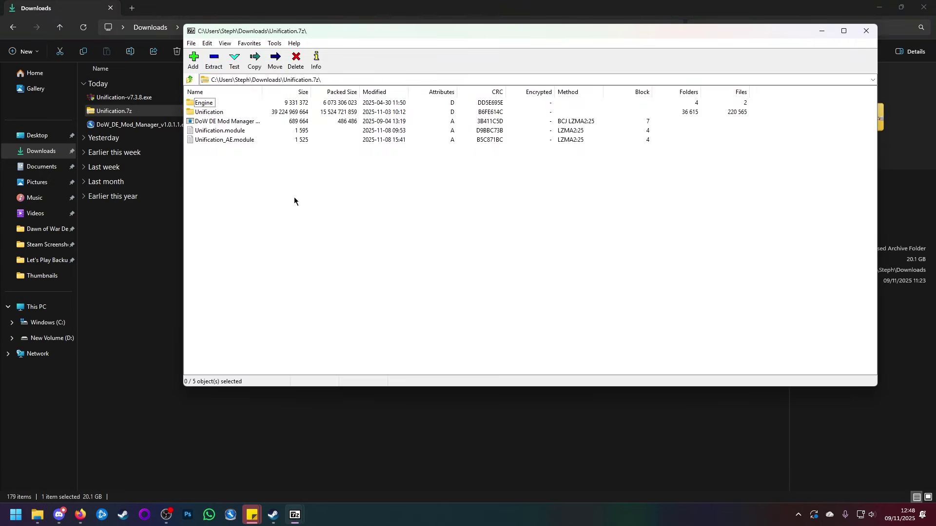
Select the mod manager exe in the archive, widen the Name column, and return to Explorer.
{"action": "left_click", "coordinate": [227, 124]}
{"action": "left_click_drag", "start_coordinate": [262, 91], "coordinate": [308, 92]}
{"action": "left_click_drag", "start_coordinate": [308, 32], "coordinate": [526, 83]}
{"action": "key", "text": "alt+Tab"}
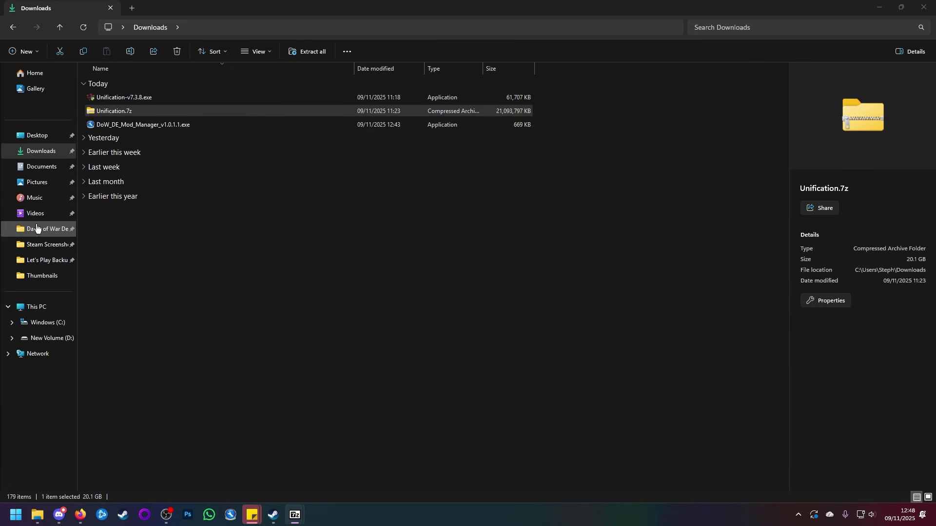
Copy DoW DE Mod Manager v1.1.1.2.exe from the archive into the Dawn of War folder, replacing the old one.
{"action": "left_click", "coordinate": [38, 230]}
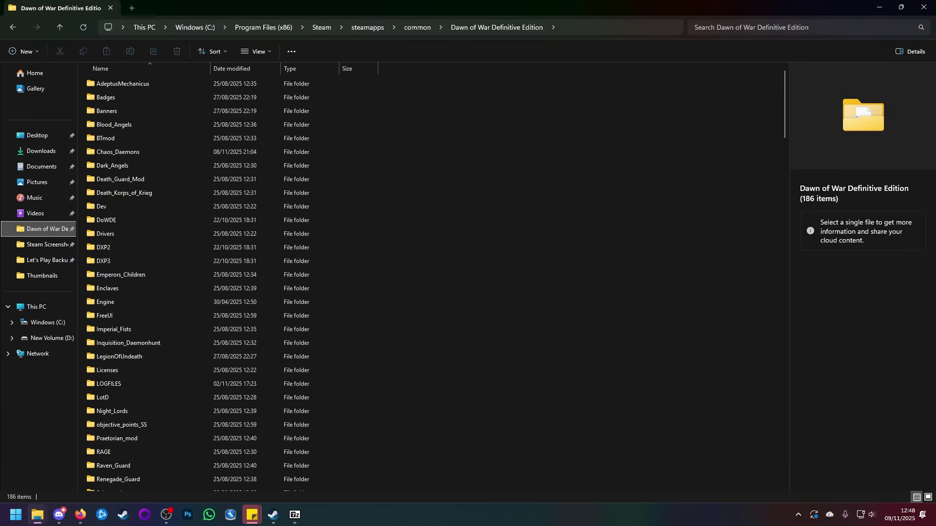
{"action": "key", "text": "alt+Tab"}
{"action": "left_click_drag", "start_coordinate": [751, 121], "coordinate": [616, 95]}
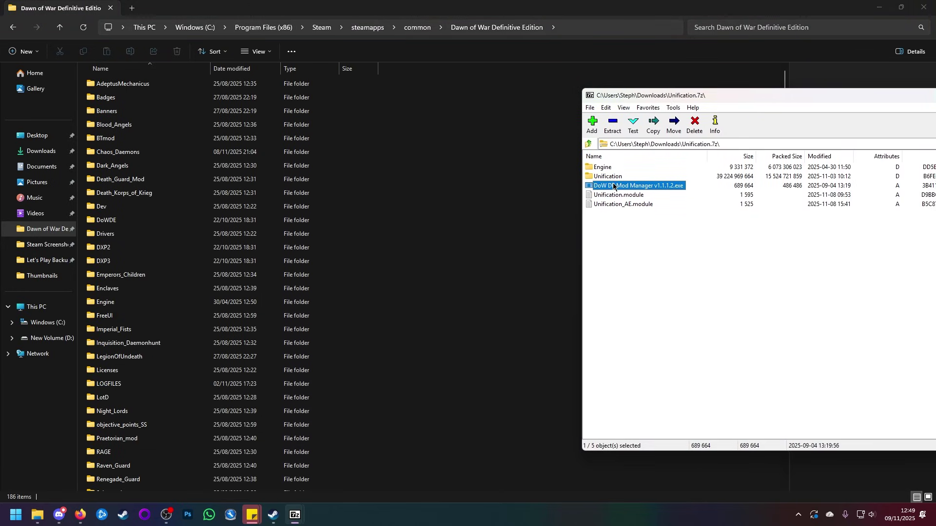
{"action": "left_click_drag", "start_coordinate": [515, 218], "coordinate": [510, 216]}
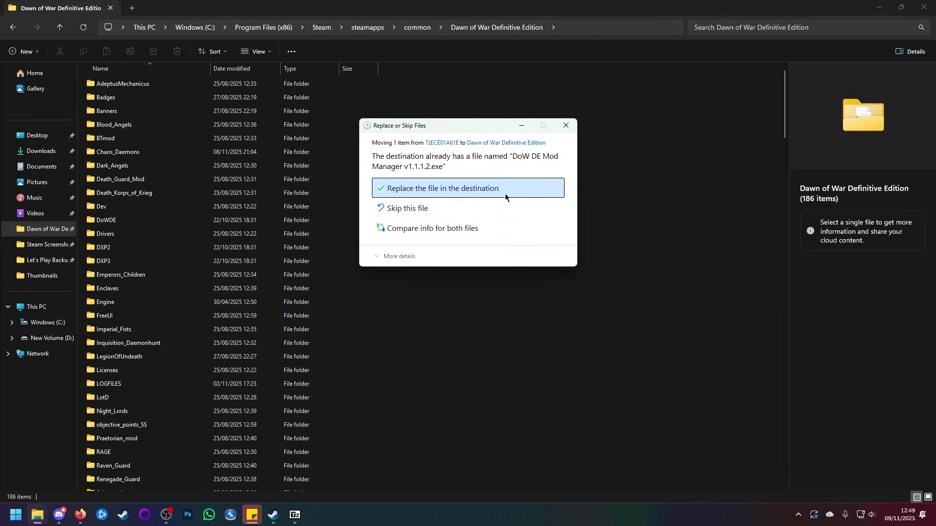
{"action": "left_click", "coordinate": [449, 186]}
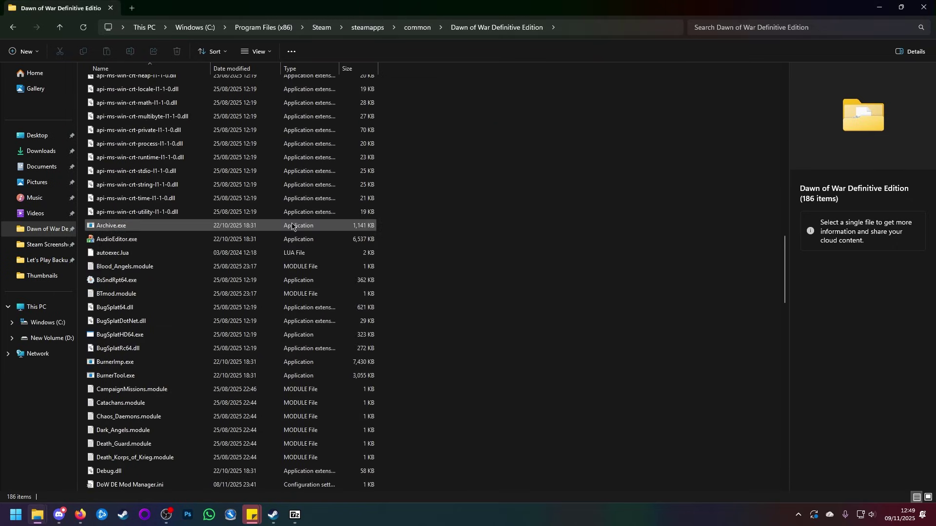
{"action": "scroll", "coordinate": [288, 226], "scroll_direction": "down", "scroll_amount": 3}
{"action": "scroll", "coordinate": [288, 227], "scroll_direction": "down", "scroll_amount": 5}
{"action": "scroll", "coordinate": [274, 228], "scroll_direction": "down", "scroll_amount": 10}
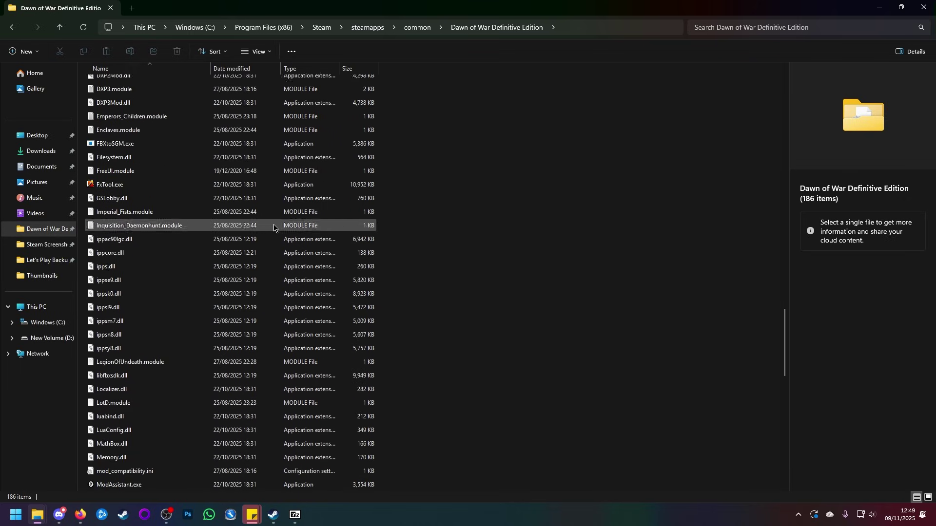
{"action": "scroll", "coordinate": [266, 273], "scroll_direction": "down", "scroll_amount": 9}
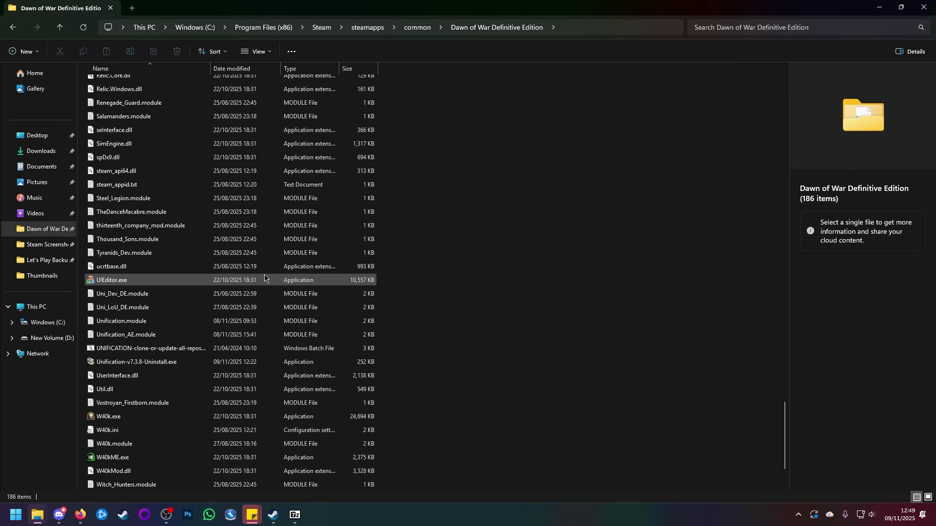
{"action": "scroll", "coordinate": [265, 277], "scroll_direction": "down", "scroll_amount": 2}
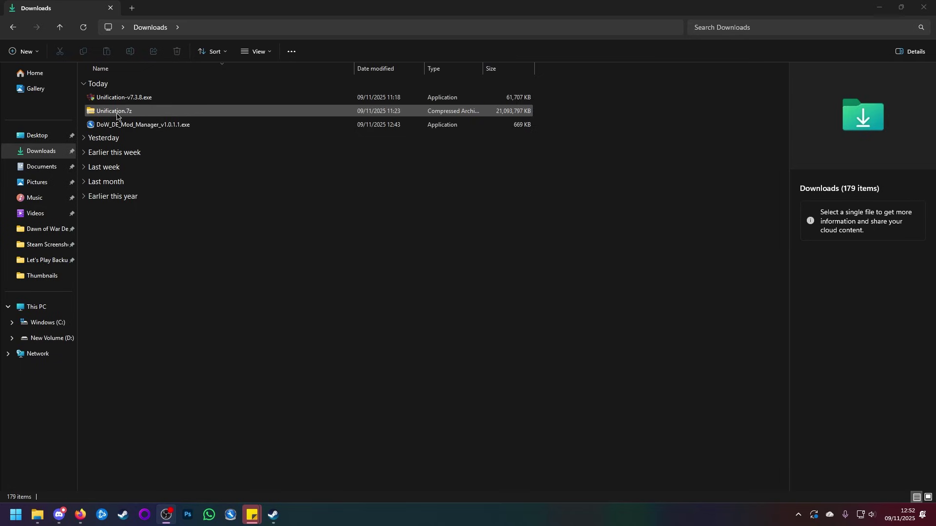
Move Unification.7z from Downloads into the Dawn of War Definitive Edition folder and open that folder.
{"action": "left_click", "coordinate": [117, 115]}
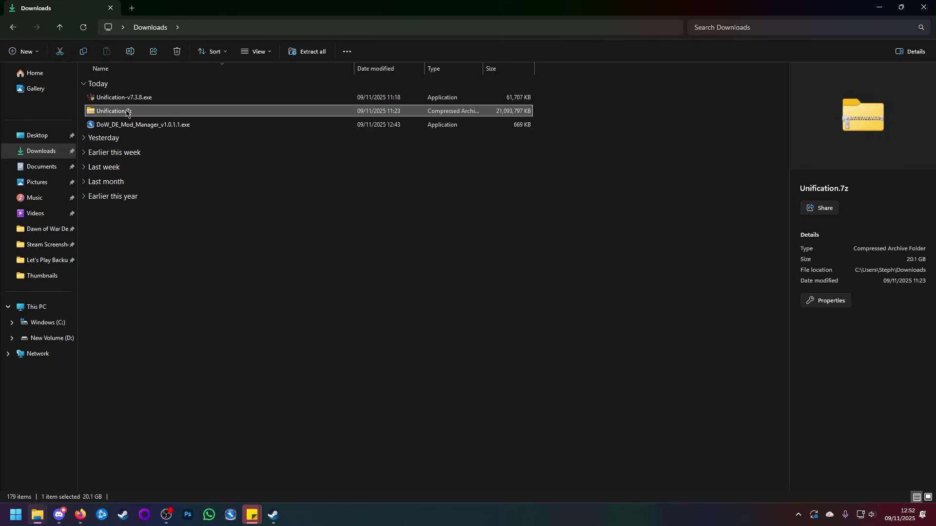
{"action": "left_click_drag", "start_coordinate": [126, 114], "coordinate": [46, 233]}
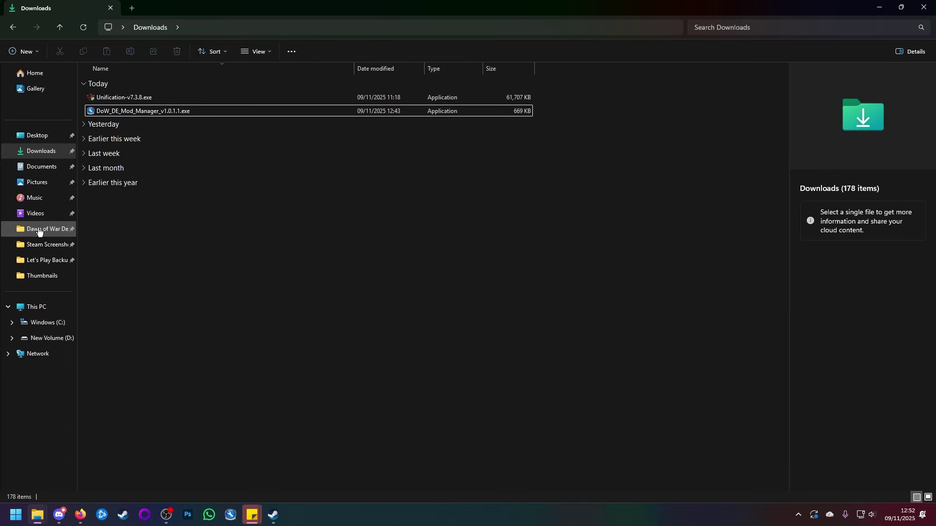
{"action": "left_click", "coordinate": [39, 231]}
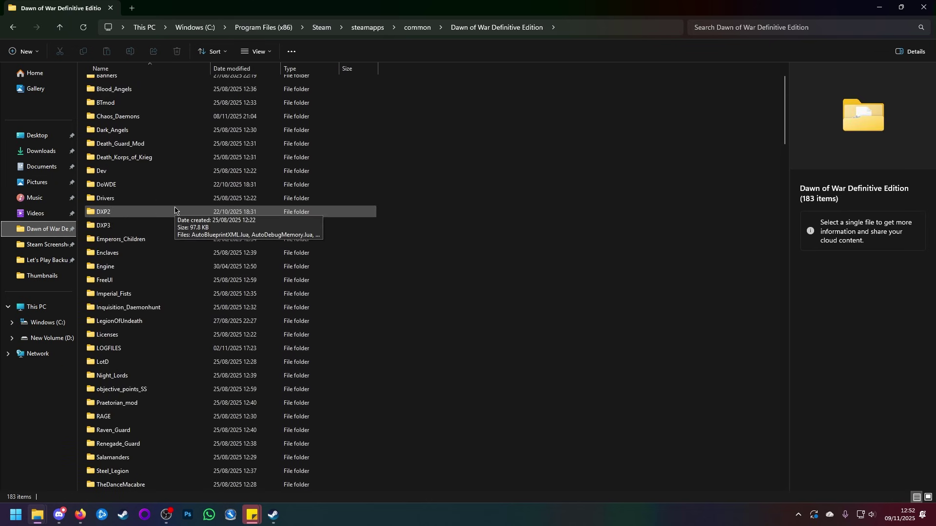
{"action": "scroll", "coordinate": [170, 213], "scroll_direction": "down", "scroll_amount": 20}
{"action": "scroll", "coordinate": [167, 214], "scroll_direction": "down", "scroll_amount": 7}
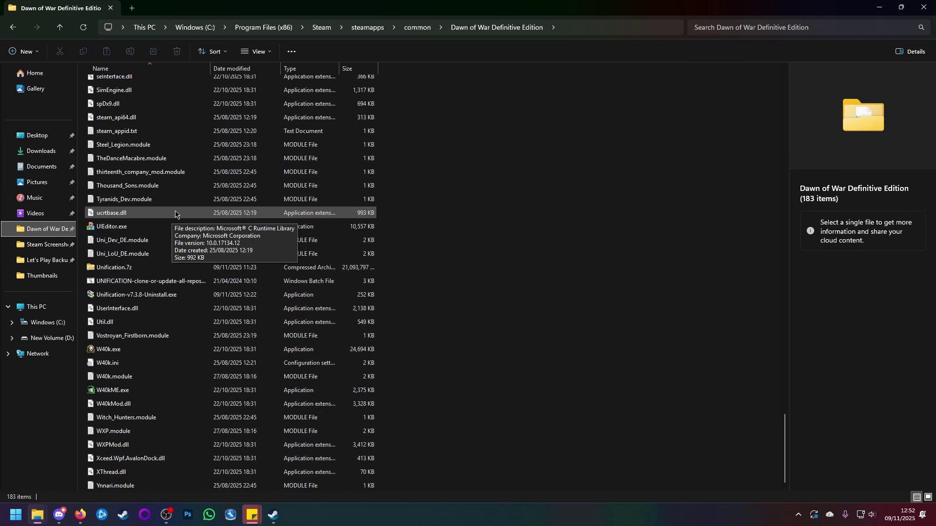
Bring up Unification.7z's full context menu with the 7-Zip submenu expanded.
{"action": "right_click", "coordinate": [117, 268]}
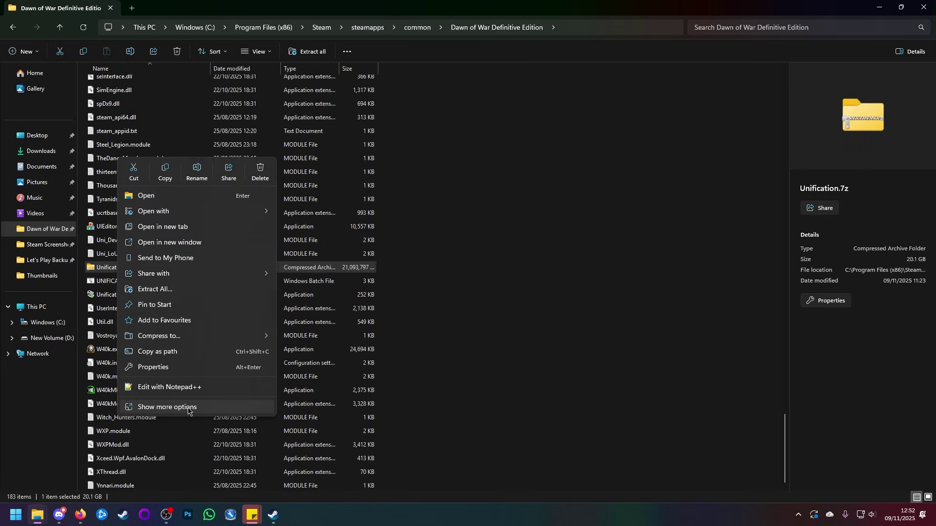
{"action": "left_click", "coordinate": [188, 407]}
{"action": "mouse_move", "coordinate": [165, 320]}
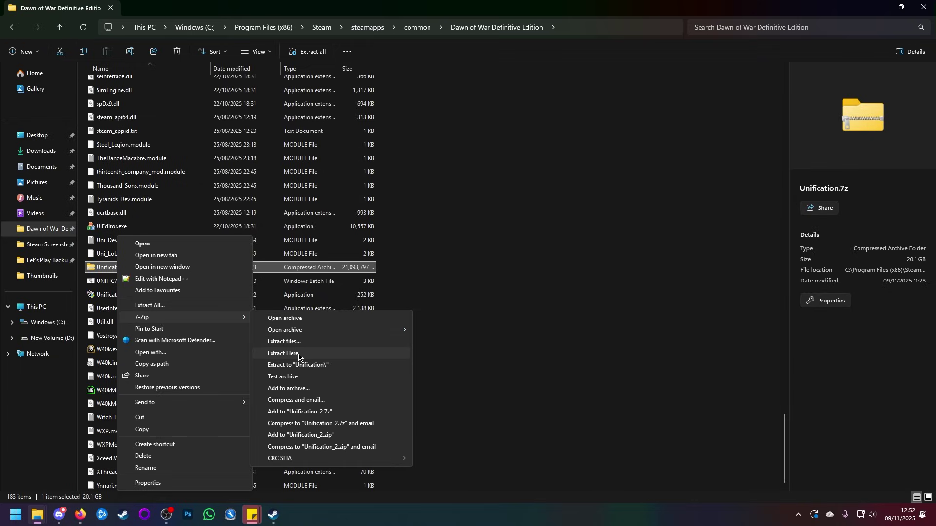
Extract Unification.7z here with 7-Zip, choosing Yes to All to overwrite existing files.
{"action": "left_click", "coordinate": [296, 354]}
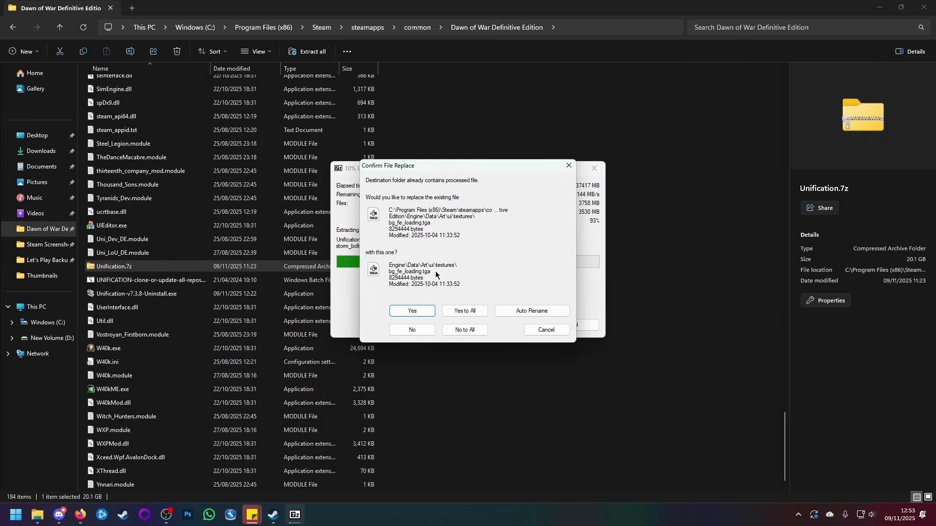
{"action": "left_click", "coordinate": [462, 313]}
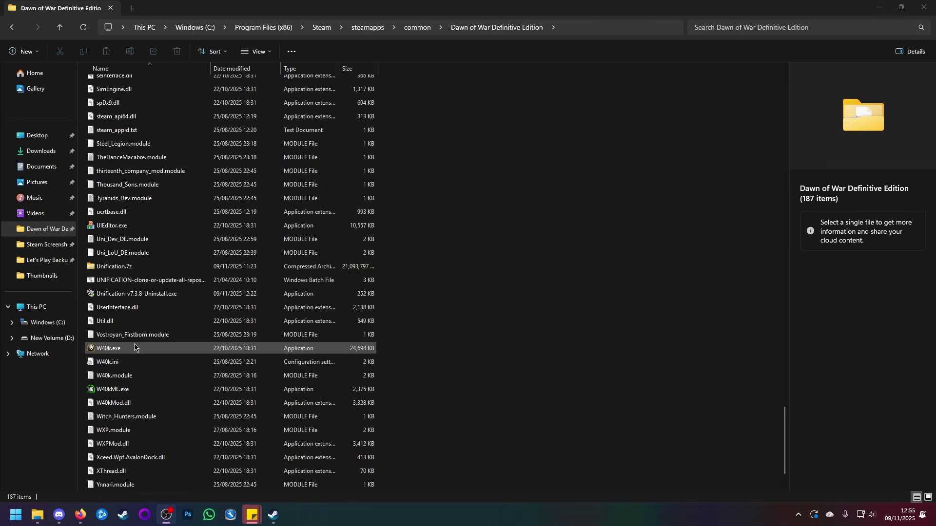
Move Unification.7z from the Dawn of War Definitive Edition folder to the Desktop, leaving 186 items.
{"action": "scroll", "coordinate": [152, 399], "scroll_direction": "down", "scroll_amount": 2}
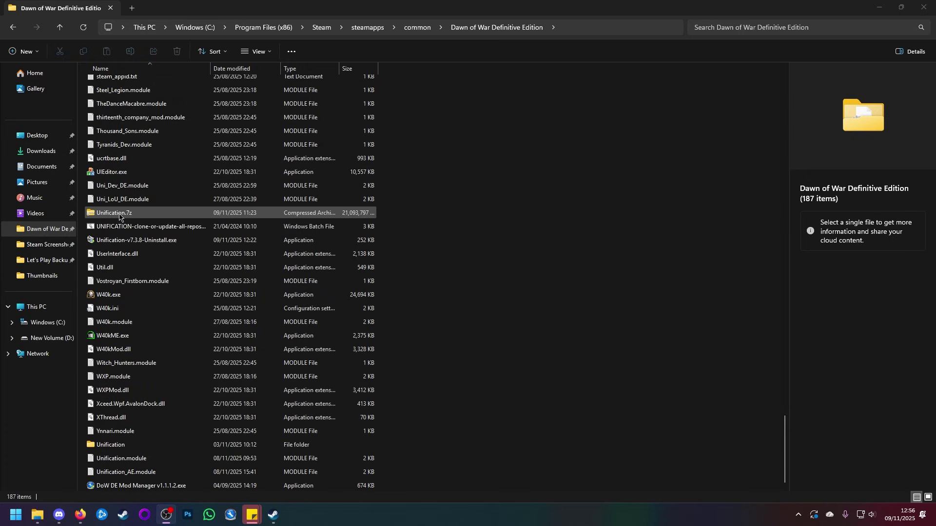
{"action": "left_click_drag", "start_coordinate": [120, 217], "coordinate": [42, 137]}
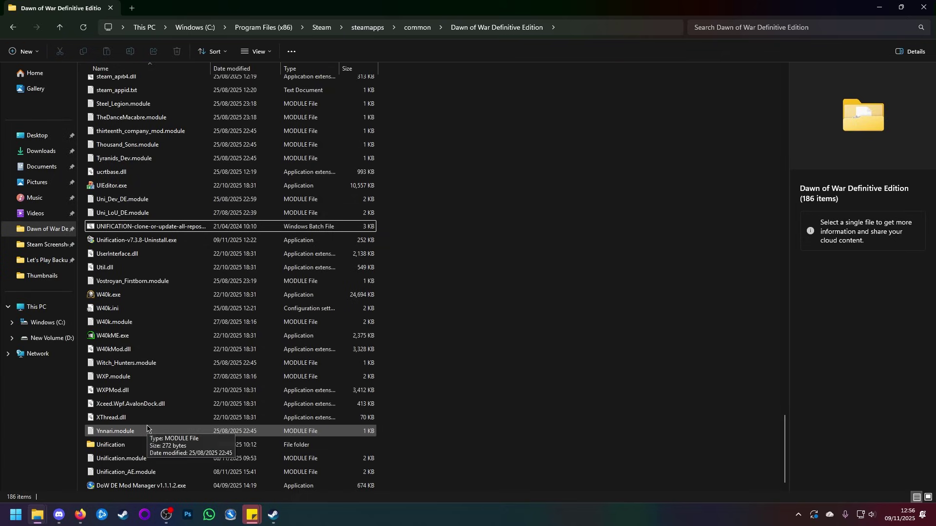
{"action": "left_click", "coordinate": [715, 320]}
{"action": "key", "text": "Home"}
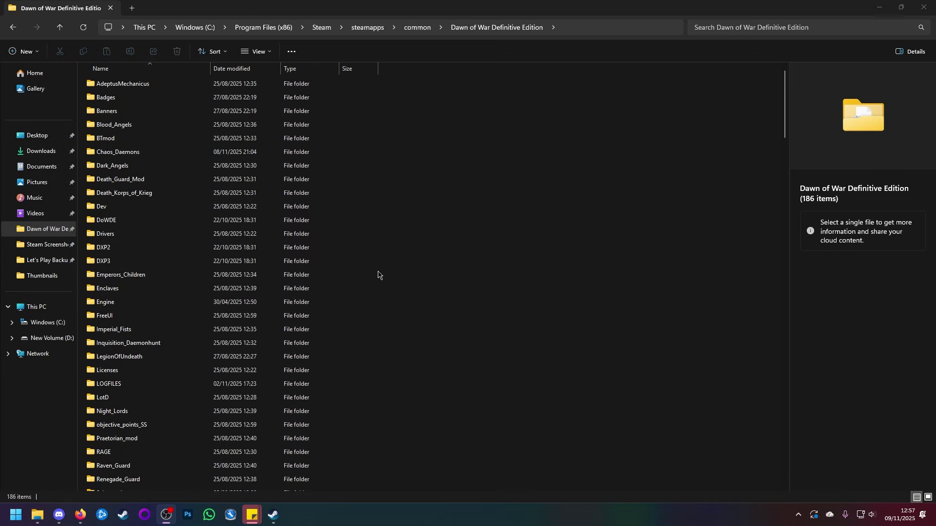
Set DoW DE Mod Manager v1.1.1.2.exe to always run as administrator via its Compatibility properties.
{"action": "scroll", "coordinate": [355, 241], "scroll_direction": "down", "scroll_amount": 20}
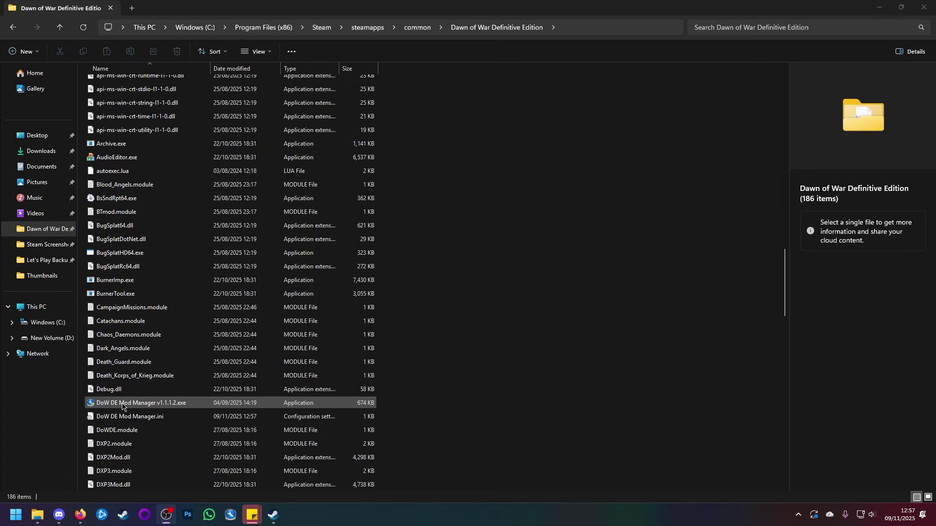
{"action": "left_click", "coordinate": [121, 404]}
{"action": "right_click", "coordinate": [122, 406]}
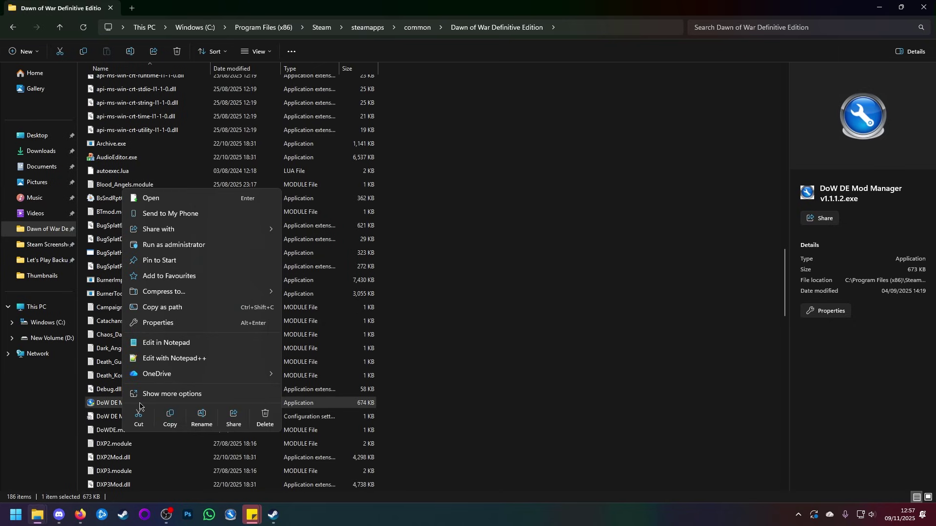
{"action": "left_click", "coordinate": [176, 326]}
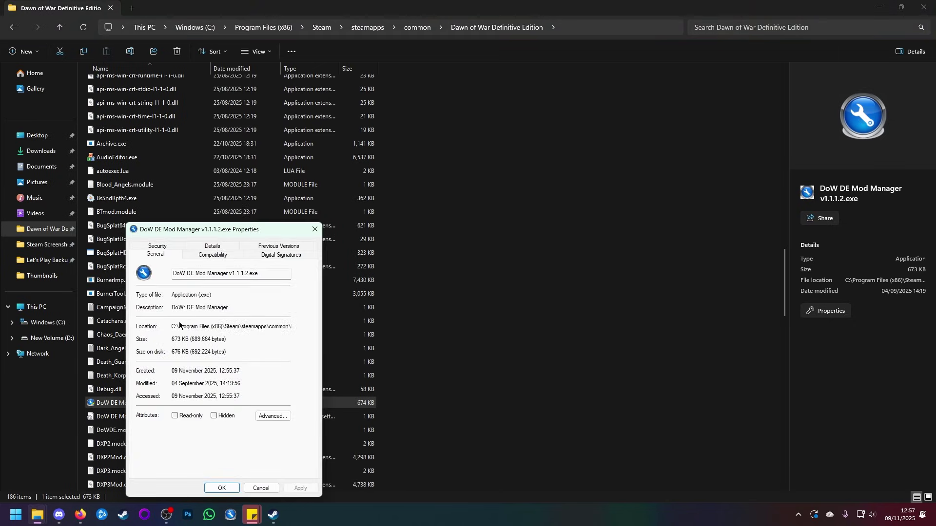
{"action": "left_click", "coordinate": [221, 256]}
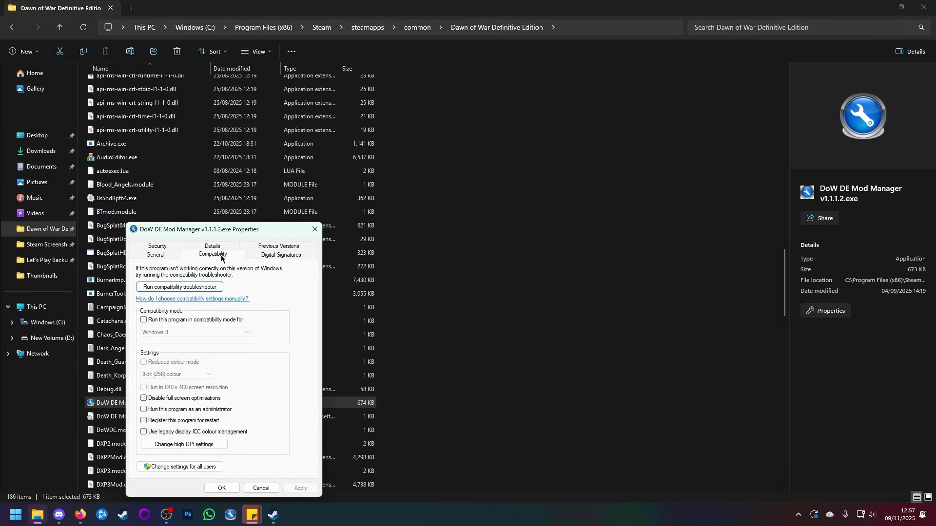
{"action": "left_click", "coordinate": [160, 412]}
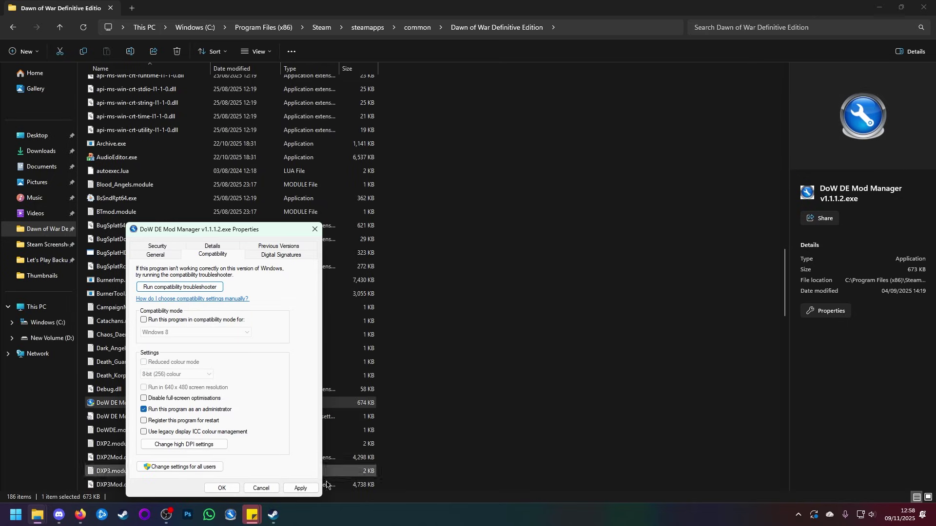
{"action": "left_click", "coordinate": [306, 489]}
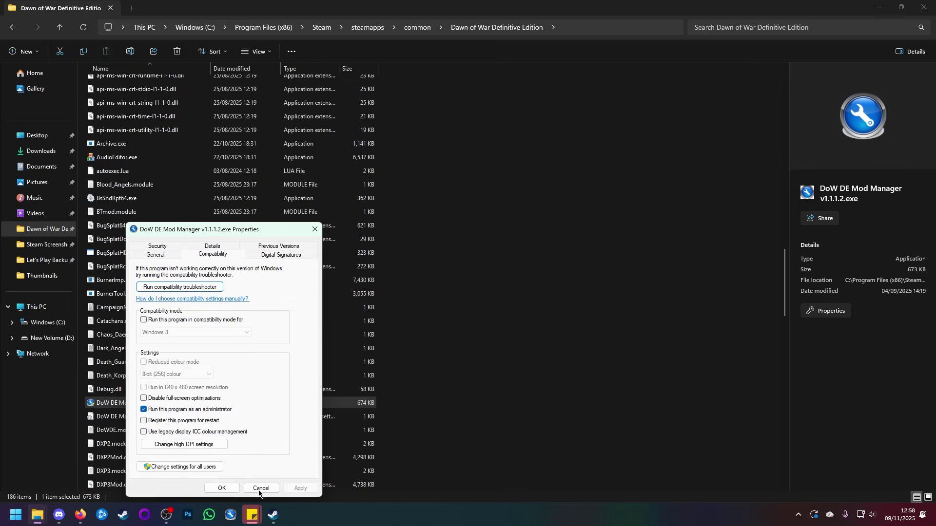
{"action": "left_click", "coordinate": [222, 489]}
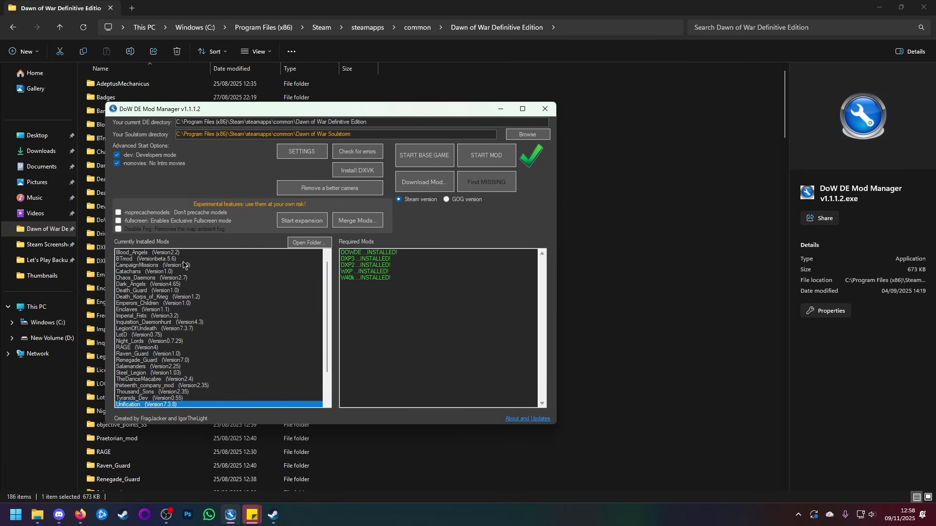
Compare Unification_AE's required mods, then select Unification 7.3.8 with DOWDE, DXP3, DXP2, WXP and W40k installed.
{"action": "scroll", "coordinate": [183, 264], "scroll_direction": "down", "scroll_amount": 1}
{"action": "scroll", "coordinate": [185, 263], "scroll_direction": "down", "scroll_amount": 2}
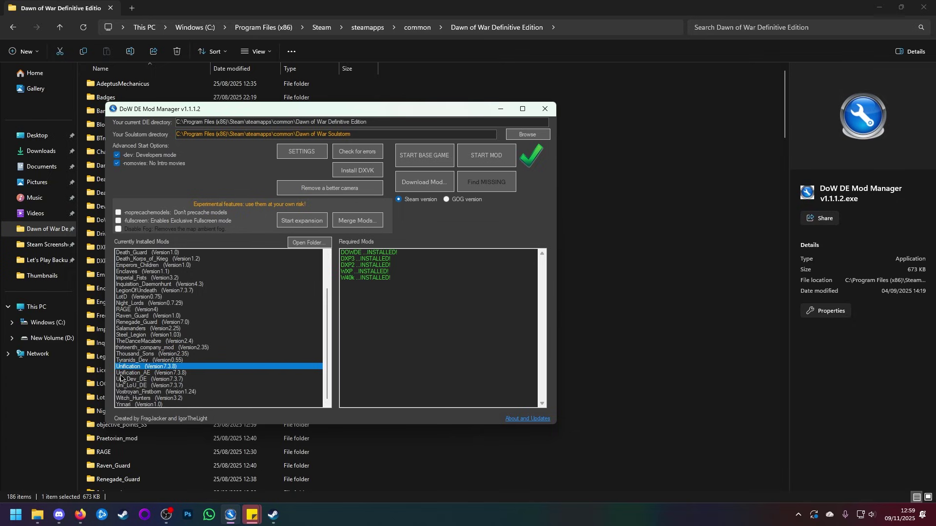
{"action": "left_click", "coordinate": [122, 374]}
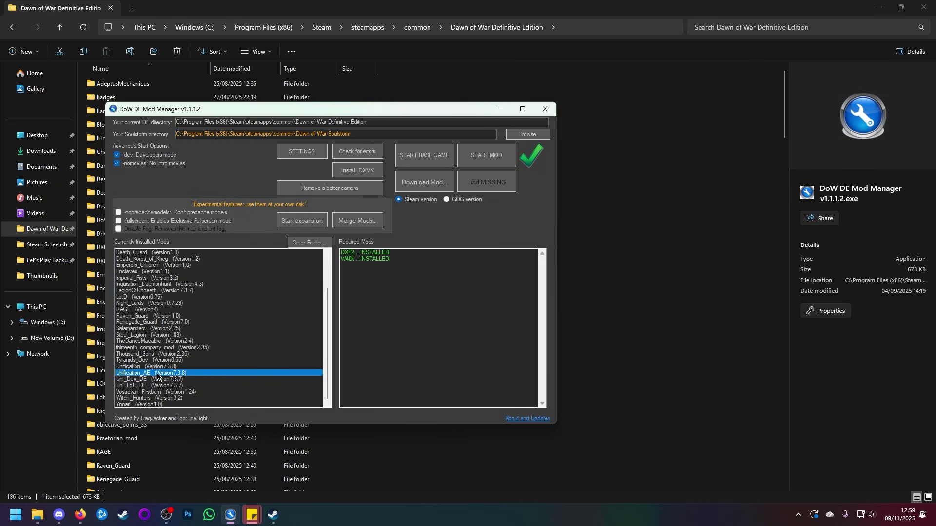
{"action": "left_click", "coordinate": [129, 367]}
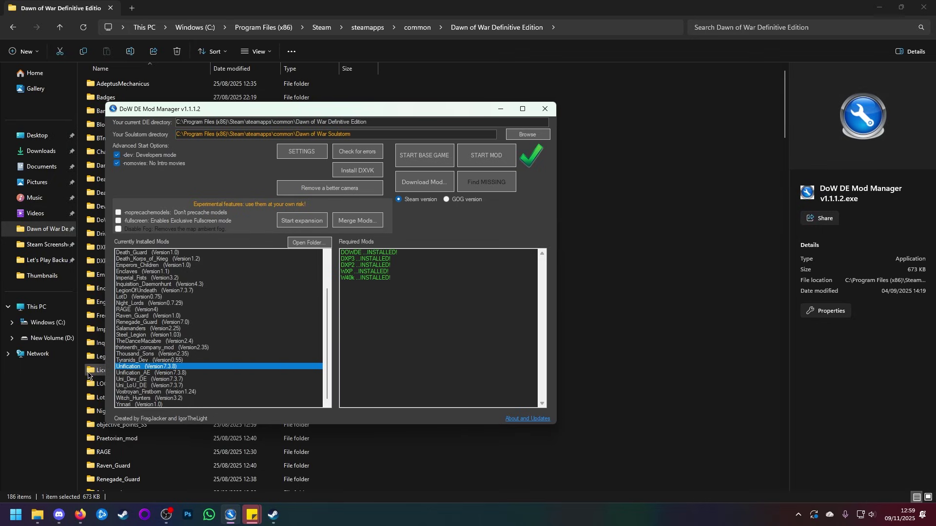
Start the Unification mod and let Dawn of War load to its main menu.
{"action": "left_click", "coordinate": [500, 156]}
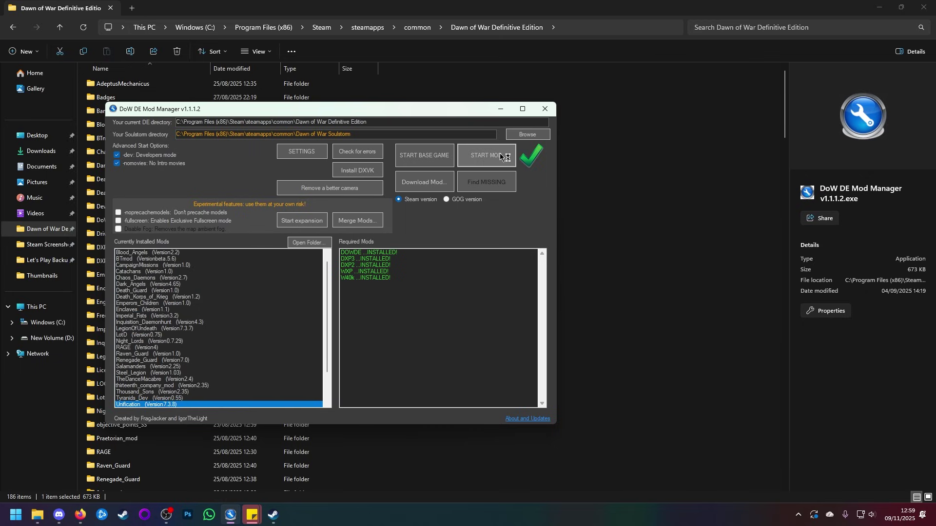